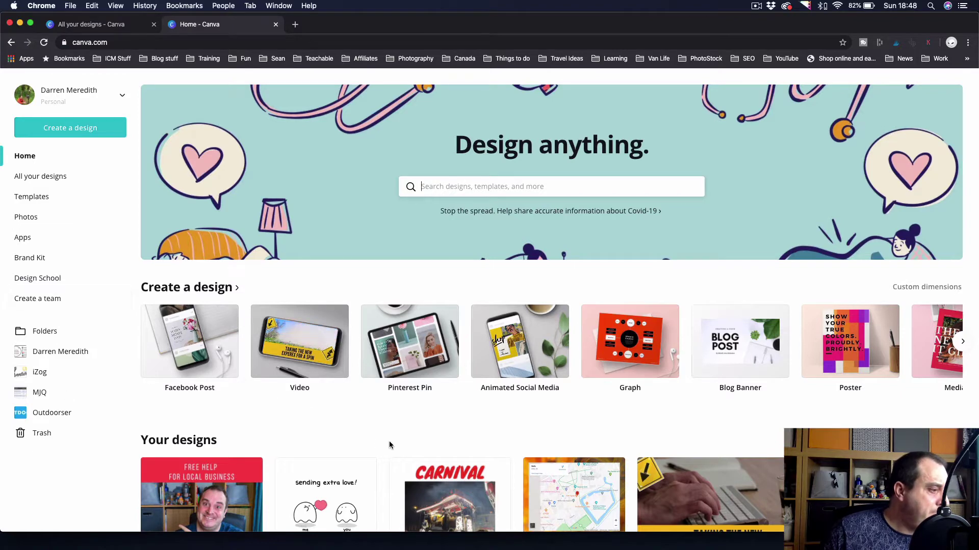
Open the 'Free Help for Local Businesses' design from Your designs on the home page.
{"action": "scroll", "coordinate": [389, 442], "scroll_direction": "down", "scroll_amount": 5}
{"action": "scroll", "coordinate": [389, 441], "scroll_direction": "down", "scroll_amount": 2}
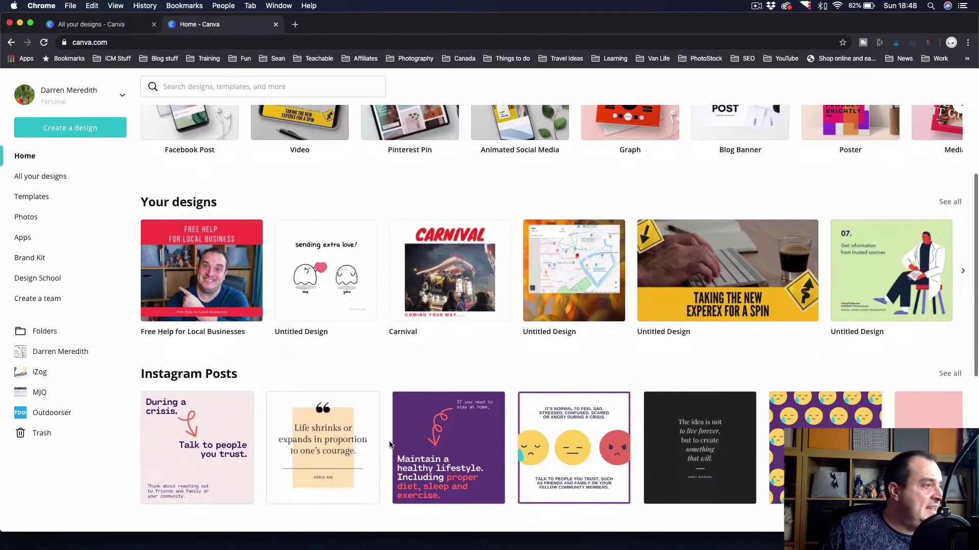
{"action": "scroll", "coordinate": [389, 441], "scroll_direction": "up", "scroll_amount": 3}
{"action": "scroll", "coordinate": [389, 446], "scroll_direction": "up", "scroll_amount": 2}
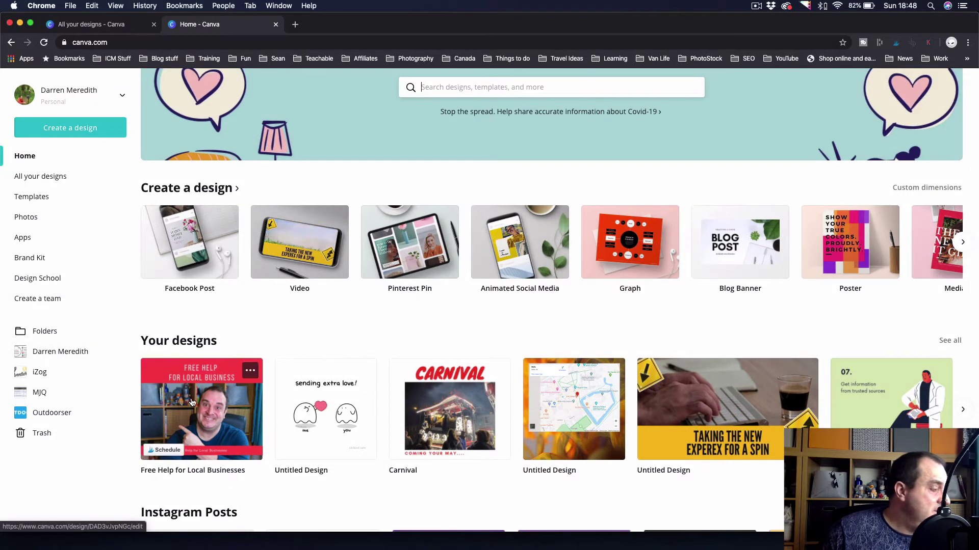
{"action": "left_click", "coordinate": [191, 402]}
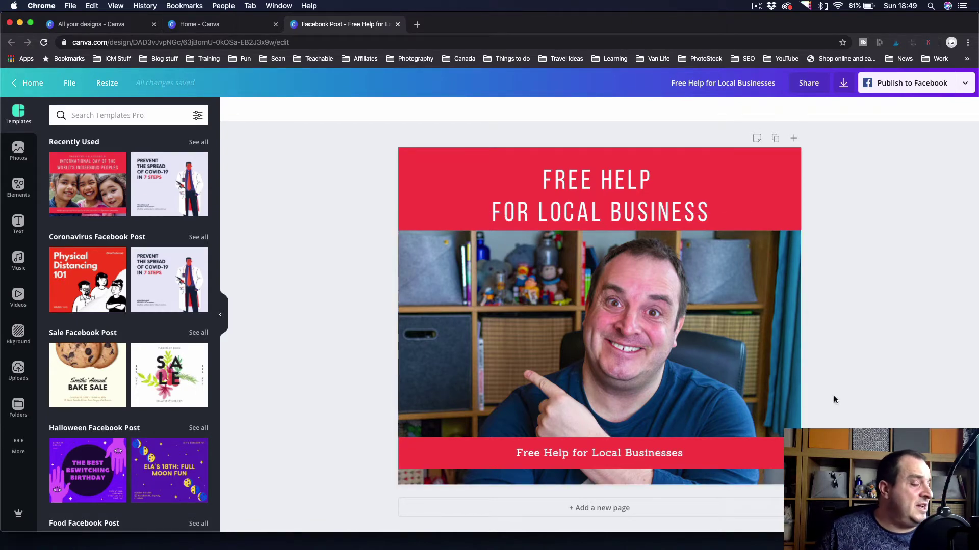
Pick Instagram Post (1080 × 1080 px) from the full list of resize sizes.
{"action": "left_click", "coordinate": [105, 84]}
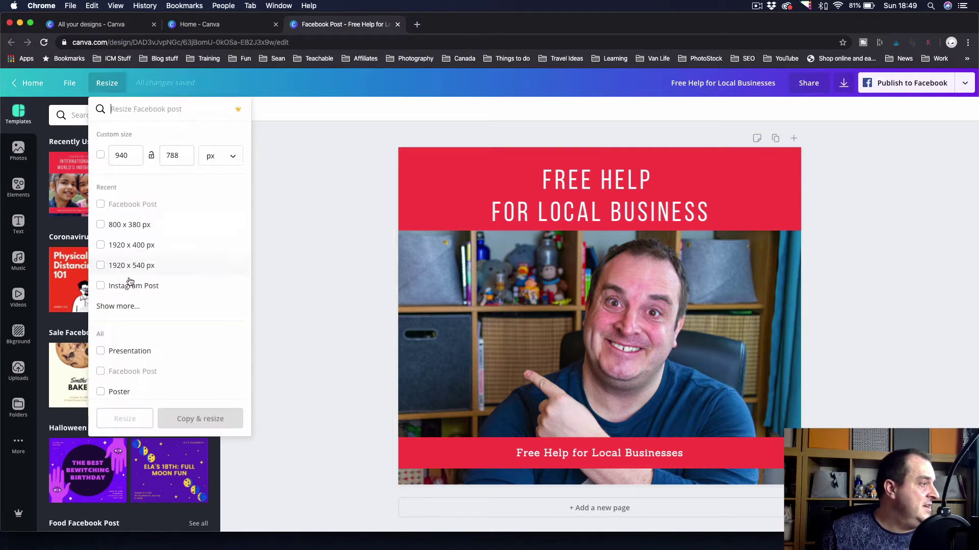
{"action": "left_click", "coordinate": [137, 306]}
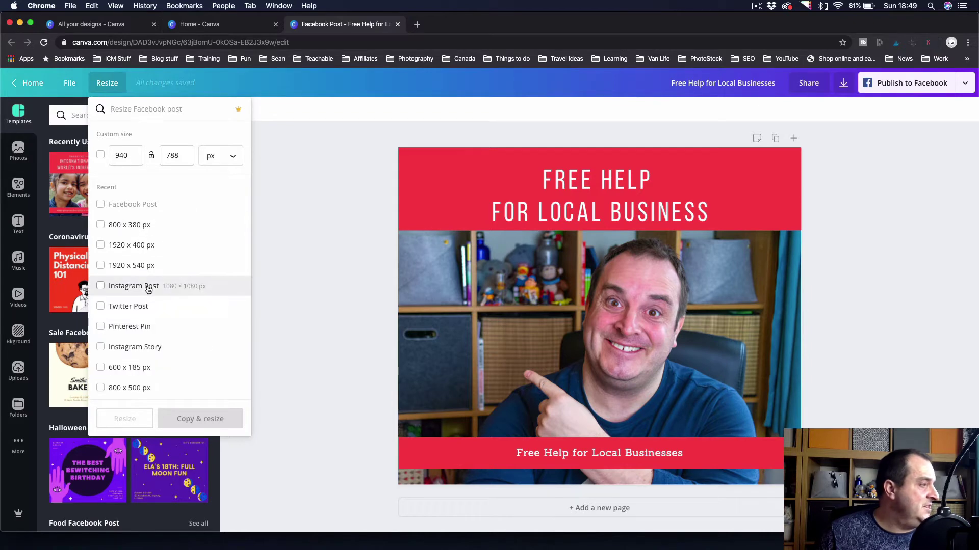
{"action": "left_click", "coordinate": [148, 288]}
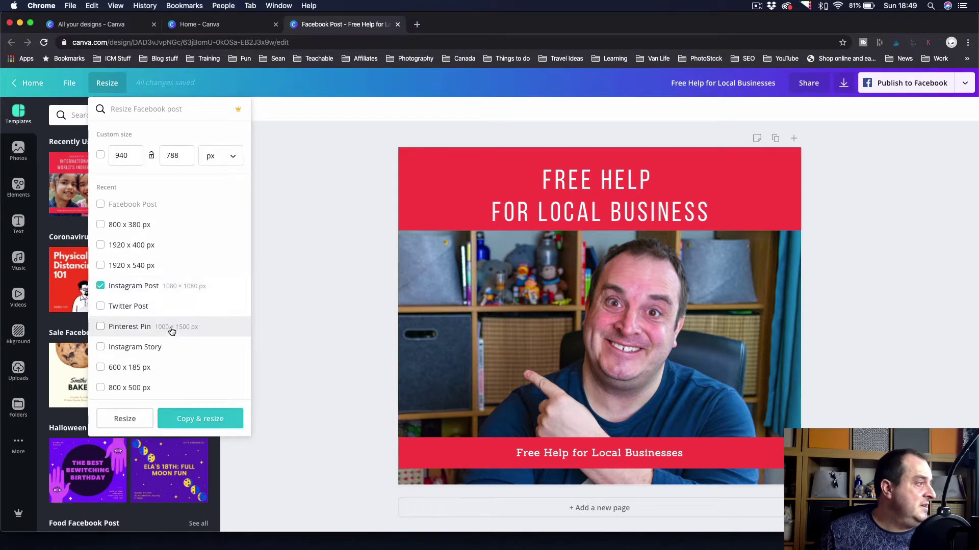
{"action": "scroll", "coordinate": [173, 336], "scroll_direction": "down", "scroll_amount": 2}
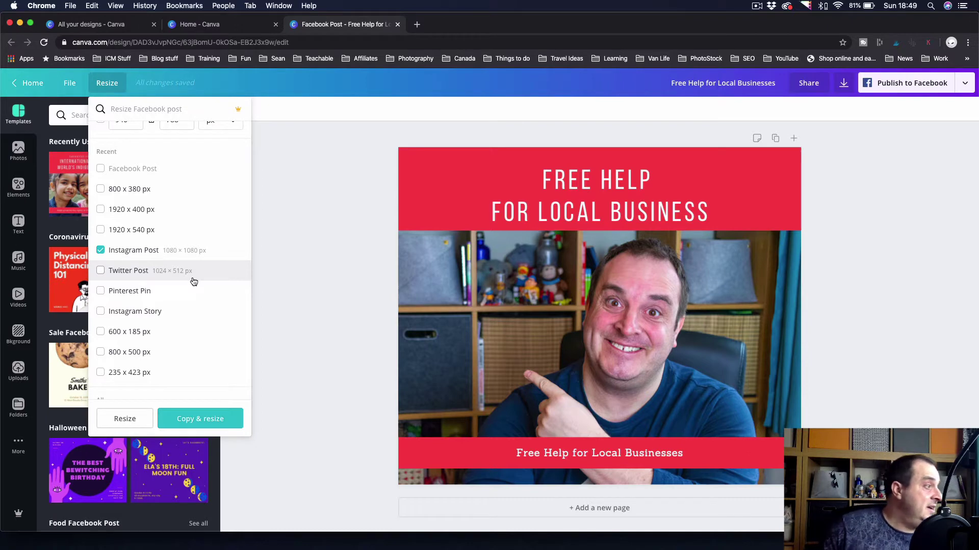
{"action": "scroll", "coordinate": [154, 373], "scroll_direction": "down", "scroll_amount": 2}
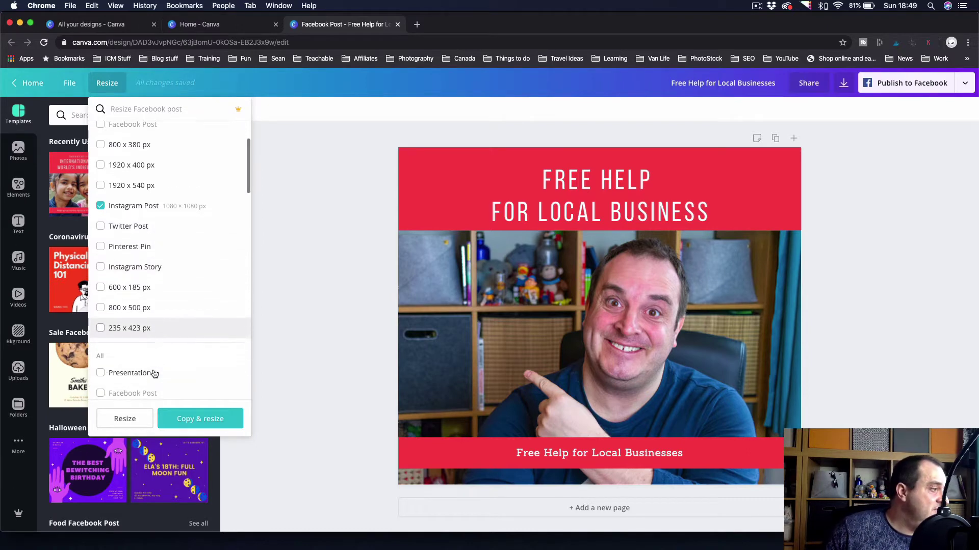
{"action": "scroll", "coordinate": [155, 374], "scroll_direction": "down", "scroll_amount": 3}
{"action": "scroll", "coordinate": [147, 362], "scroll_direction": "down", "scroll_amount": 3}
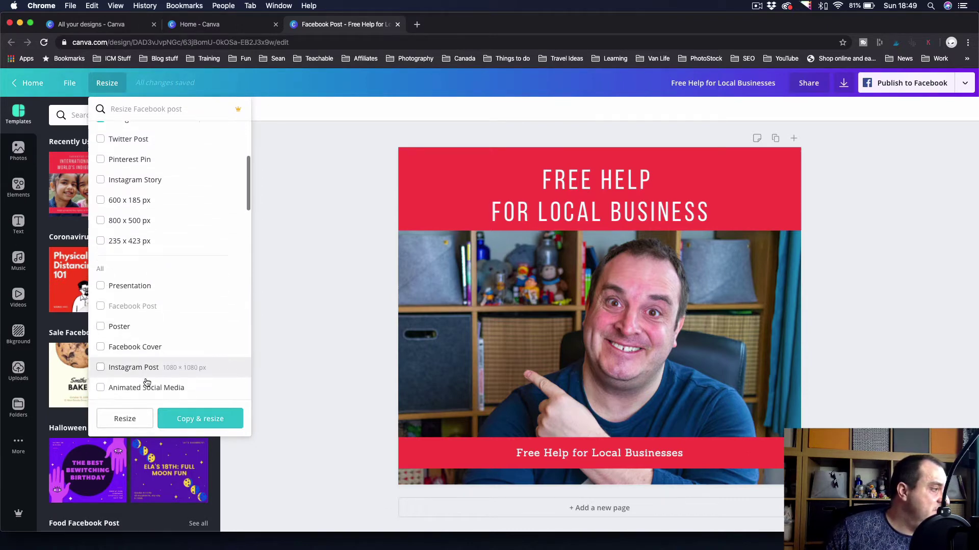
{"action": "left_click", "coordinate": [169, 322]}
{"action": "scroll", "coordinate": [161, 273], "scroll_direction": "up", "scroll_amount": 5}
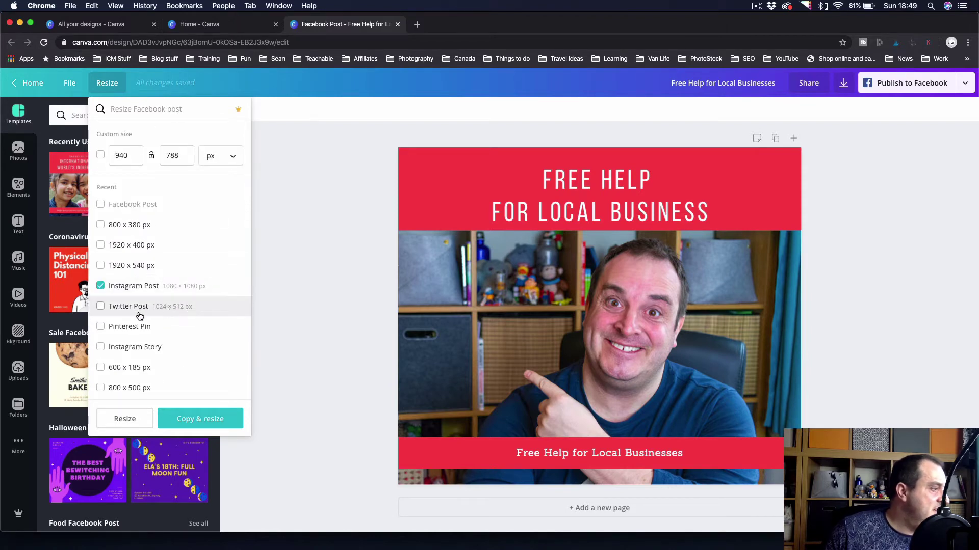
Create the Instagram-sized copy and move the red title banner and title to the top.
{"action": "left_click", "coordinate": [198, 424]}
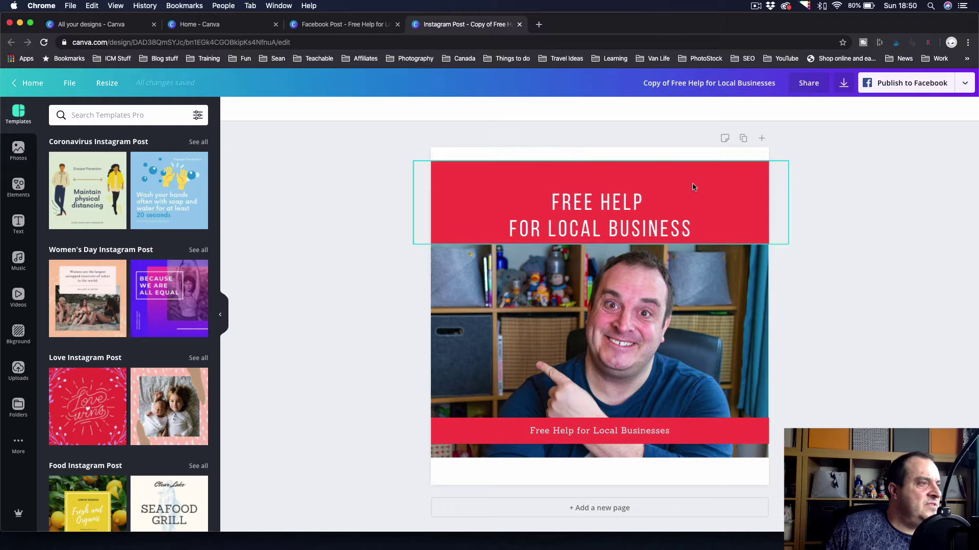
{"action": "left_click_drag", "start_coordinate": [706, 183], "coordinate": [707, 170]}
{"action": "left_click_drag", "start_coordinate": [602, 213], "coordinate": [601, 187]}
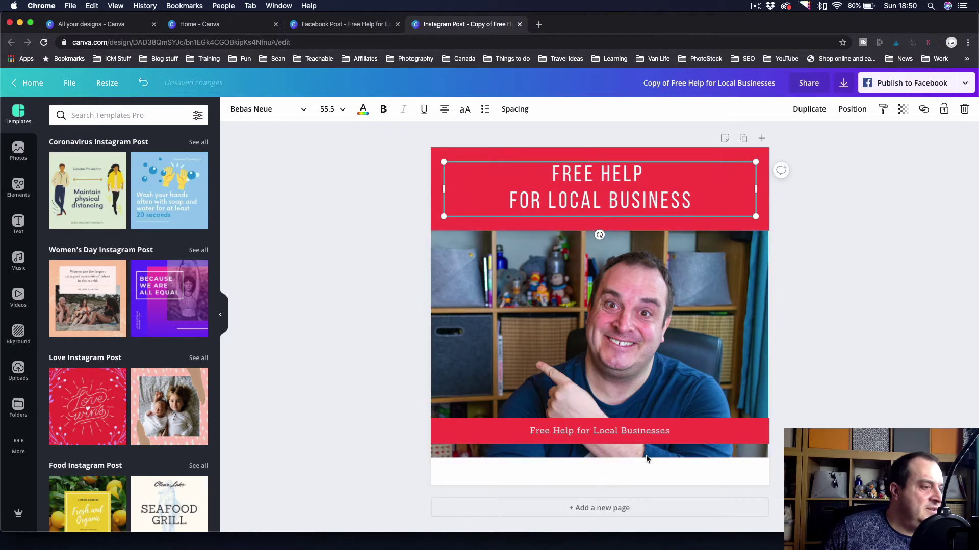
Lengthen the photo, move the caption bar to the bottom, and choose PNG for download.
{"action": "left_click", "coordinate": [625, 452]}
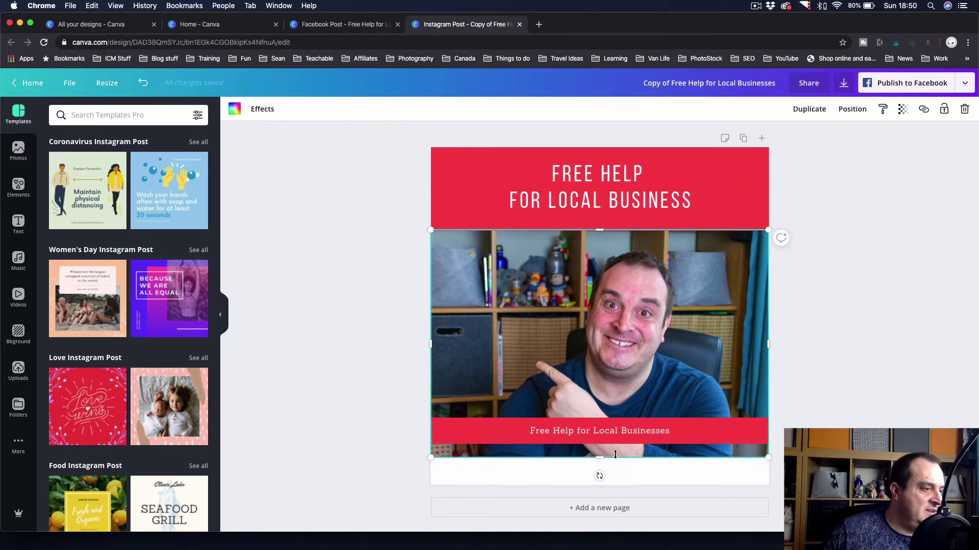
{"action": "left_click_drag", "start_coordinate": [598, 457], "coordinate": [600, 485]}
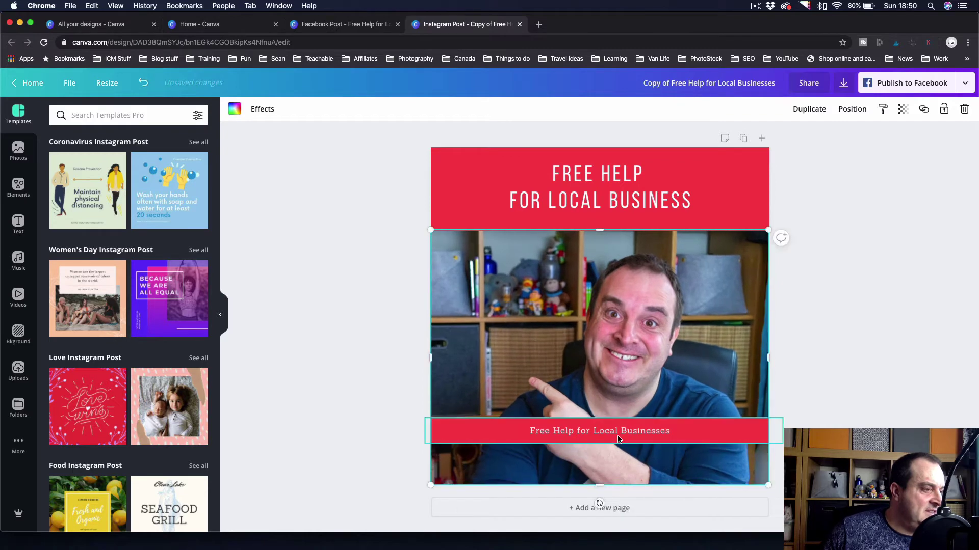
{"action": "left_click", "coordinate": [706, 430]}
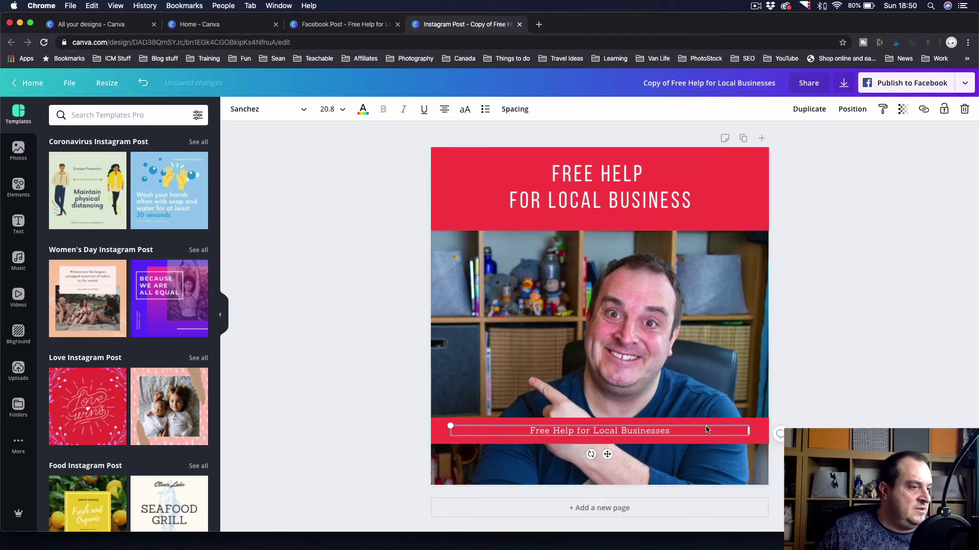
{"action": "left_click", "coordinate": [678, 424], "text": "shift"}
{"action": "left_click_drag", "start_coordinate": [688, 433], "coordinate": [686, 464]}
{"action": "left_click", "coordinate": [820, 426]}
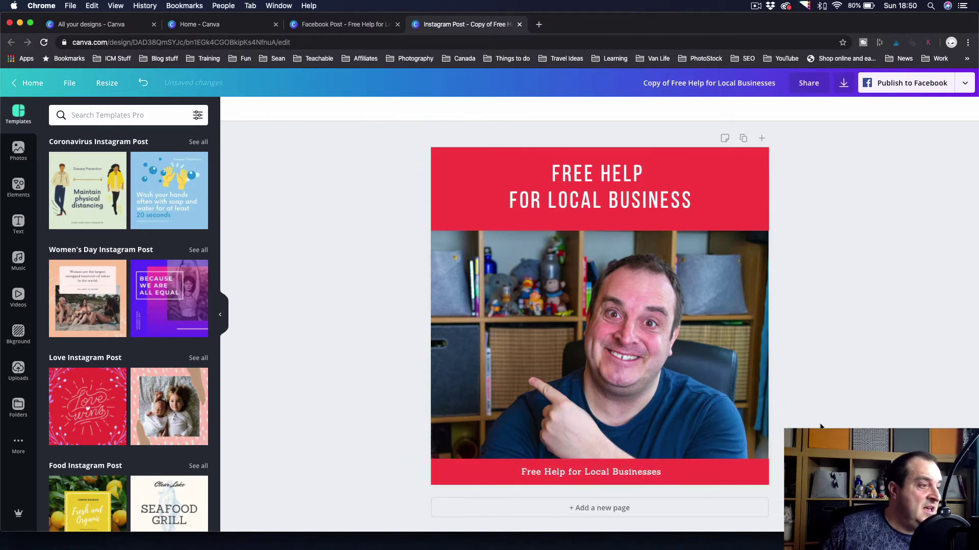
{"action": "left_click", "coordinate": [845, 86]}
{"action": "left_click", "coordinate": [862, 160]}
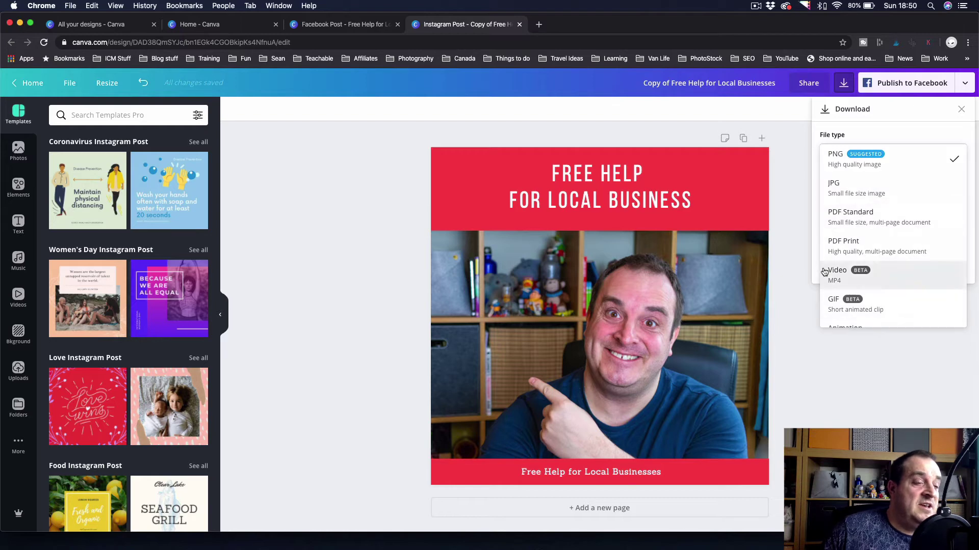
Close the download options, keeping PNG as the file type.
{"action": "scroll", "coordinate": [825, 270], "scroll_direction": "down", "scroll_amount": 1}
{"action": "left_click", "coordinate": [805, 185]}
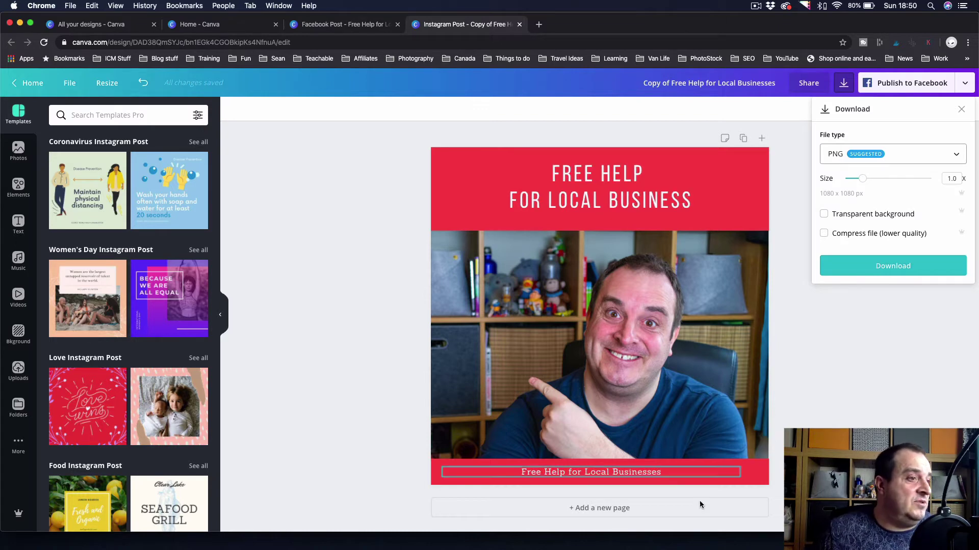
{"action": "key", "text": "Escape"}
{"action": "key", "text": "Escape"}
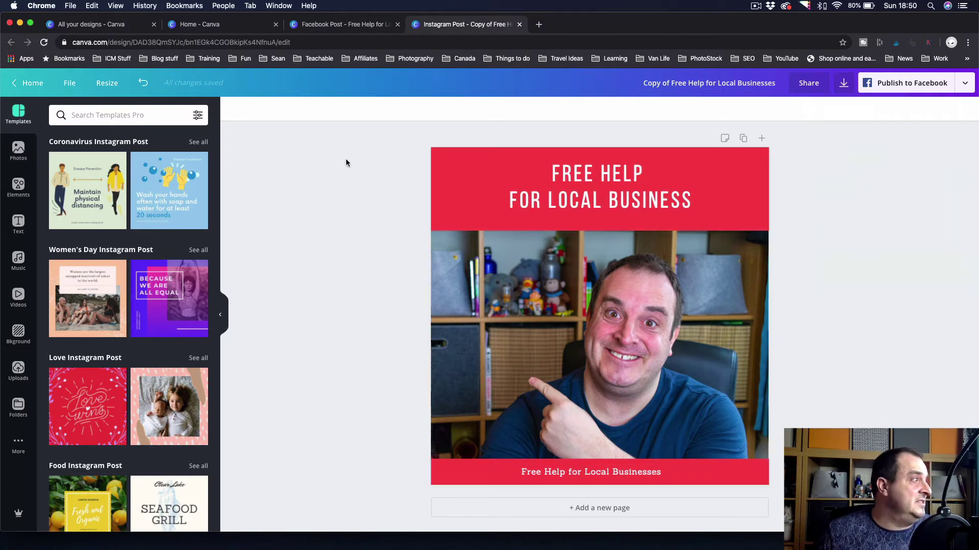
Edit the title to remove 'Copy of' and append '- IG Post'.
{"action": "double_click", "coordinate": [712, 80]}
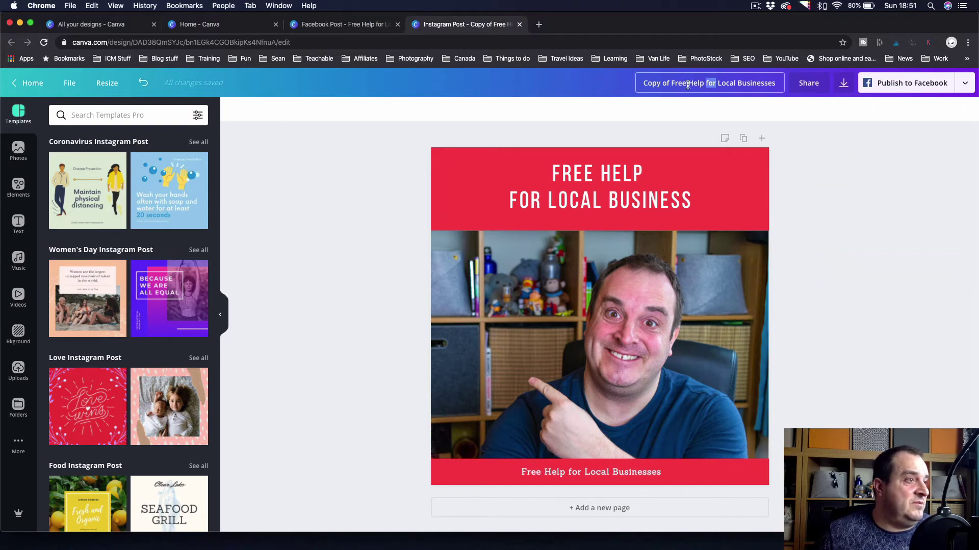
{"action": "left_click_drag", "start_coordinate": [670, 83], "coordinate": [628, 77]}
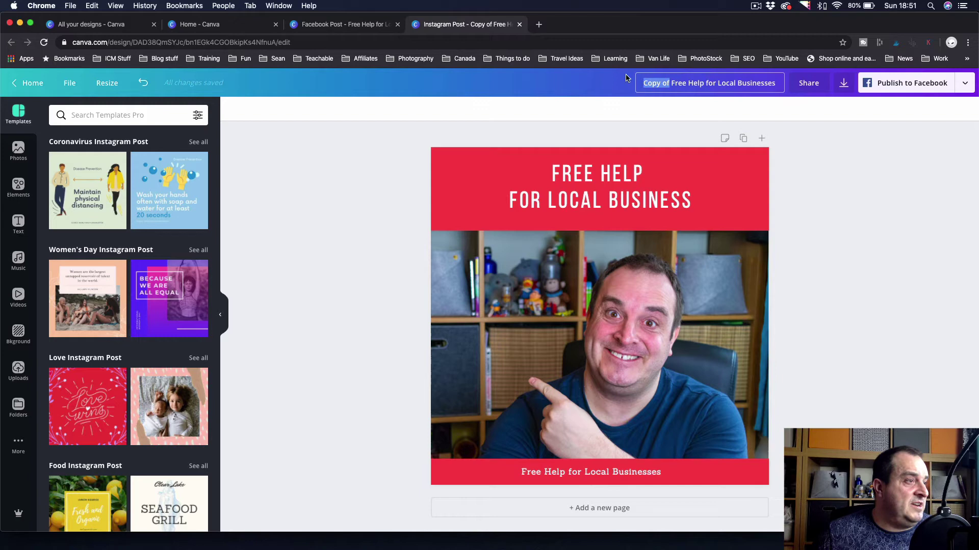
{"action": "key", "text": "BackSpace"}
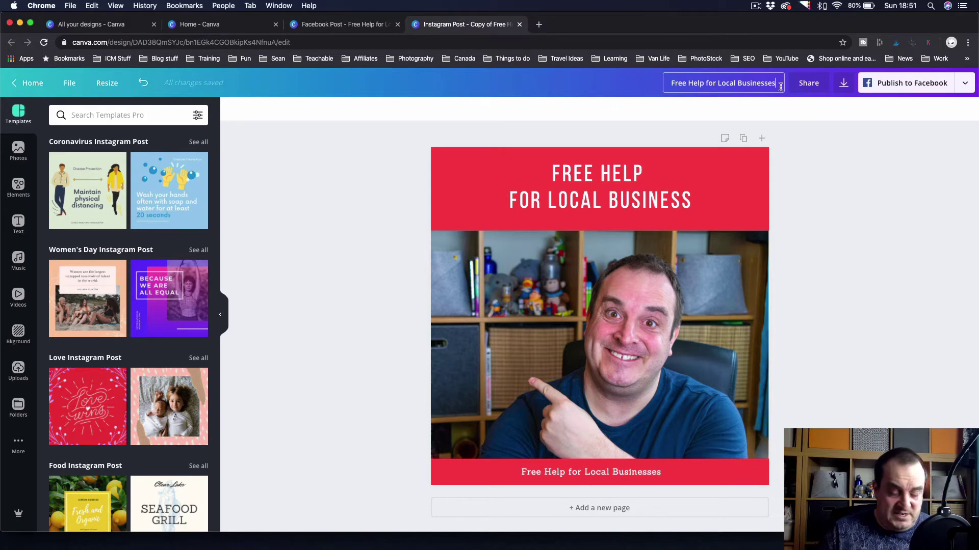
{"action": "type", "text": "-"}
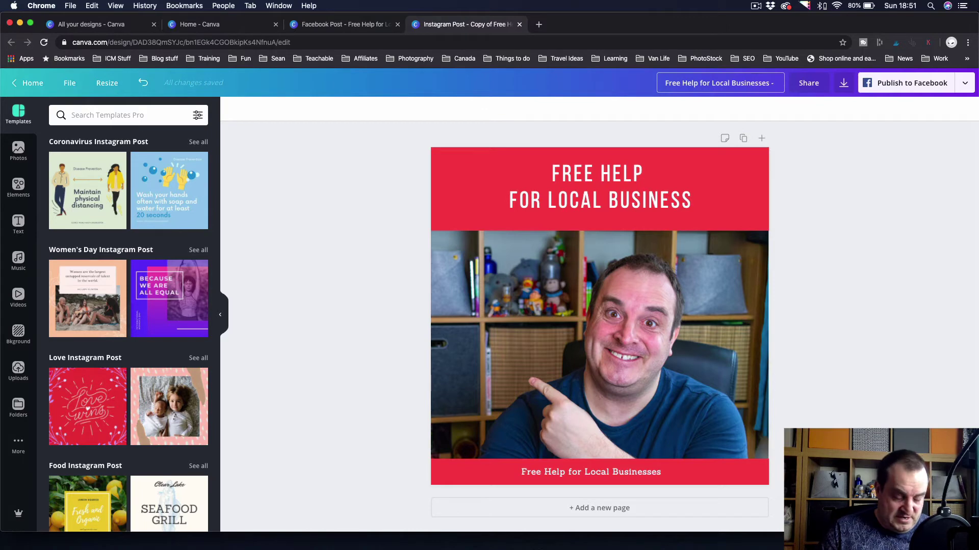
{"action": "type", "text": " IG Post"}
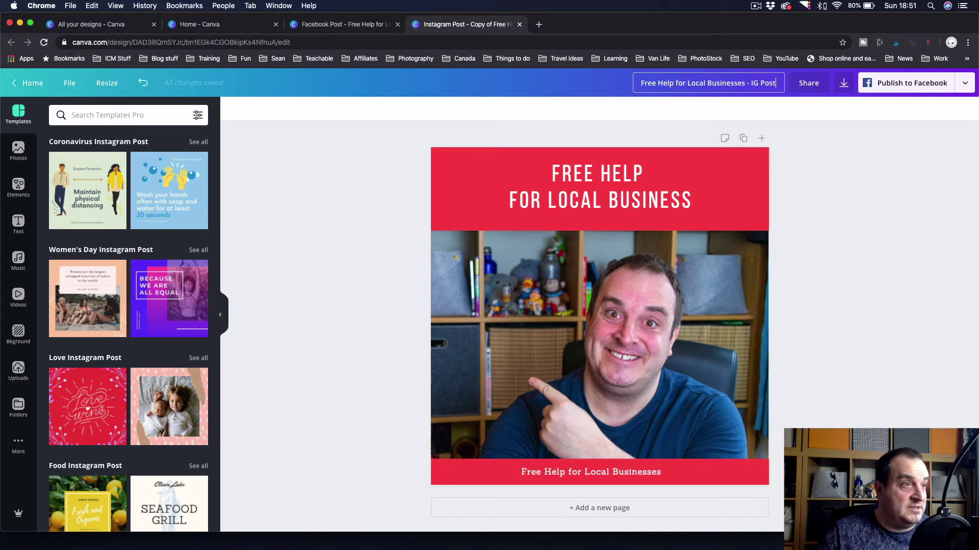
Download the IG Post as a PNG, dismiss the published notice, and reopen Resize.
{"action": "left_click", "coordinate": [843, 83]}
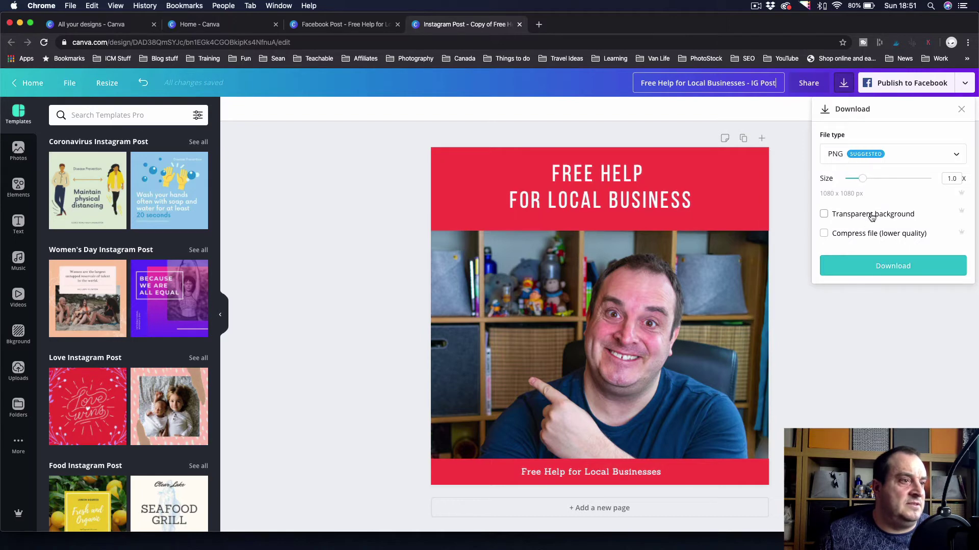
{"action": "left_click", "coordinate": [863, 274]}
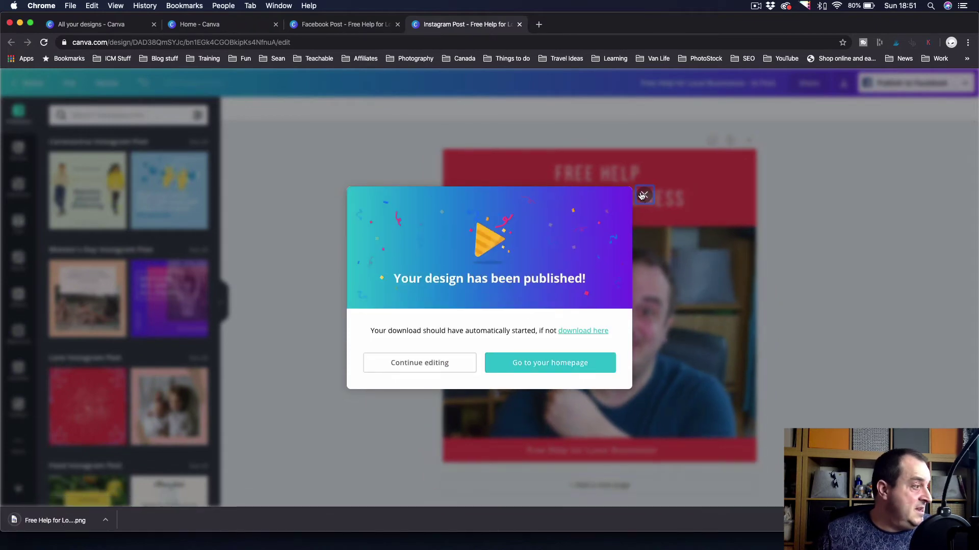
{"action": "left_click", "coordinate": [642, 195]}
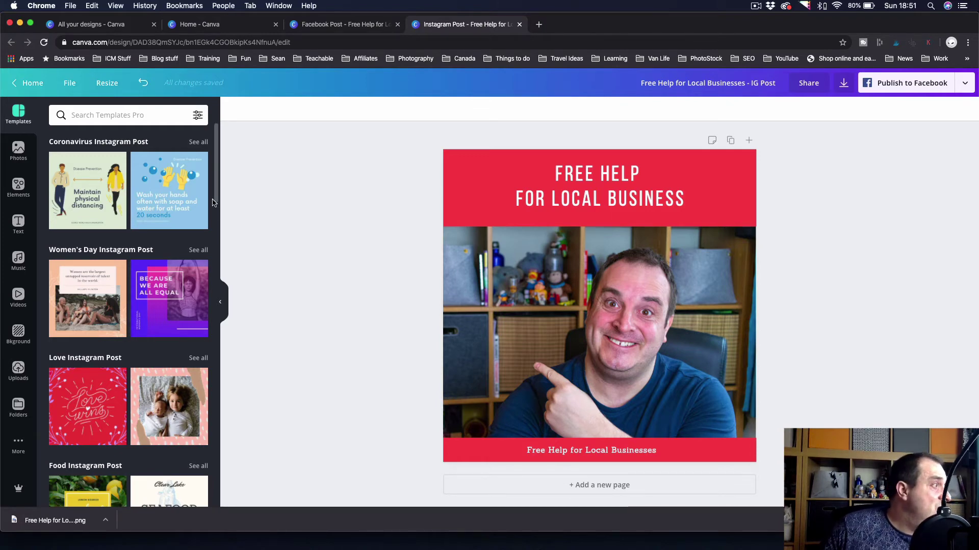
{"action": "left_click", "coordinate": [113, 88]}
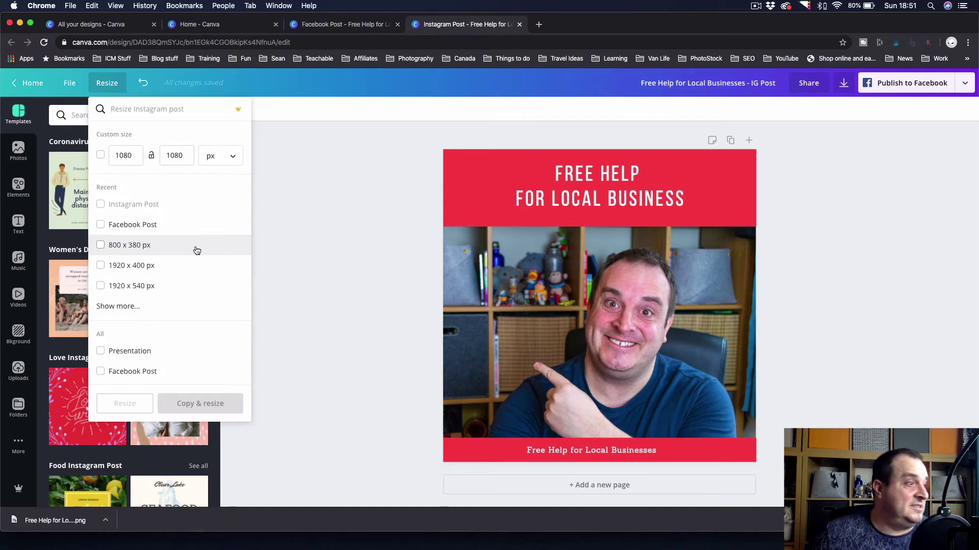
Search 'twi' and create a Twitter Post (1024 × 512 px) copy of the design.
{"action": "scroll", "coordinate": [175, 343], "scroll_direction": "down", "scroll_amount": 5}
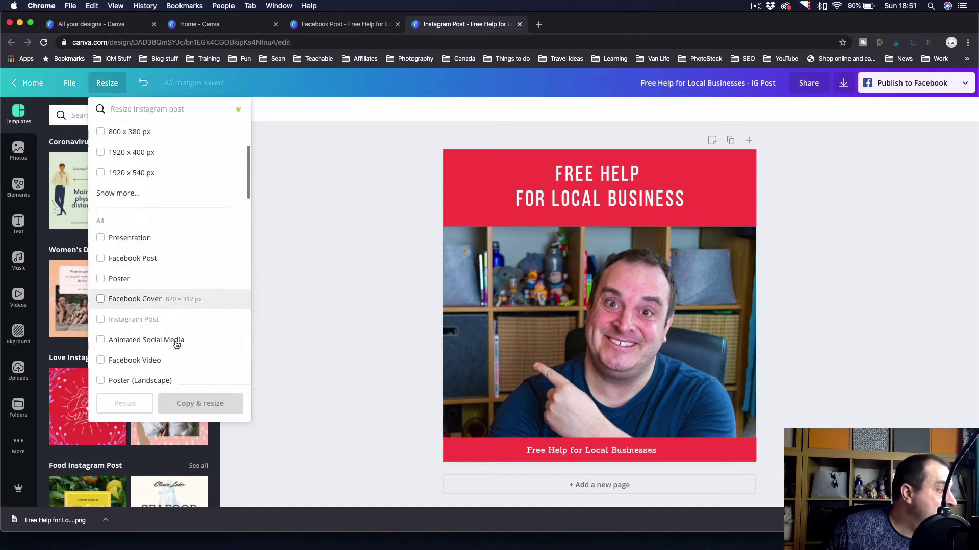
{"action": "scroll", "coordinate": [176, 343], "scroll_direction": "up", "scroll_amount": 5}
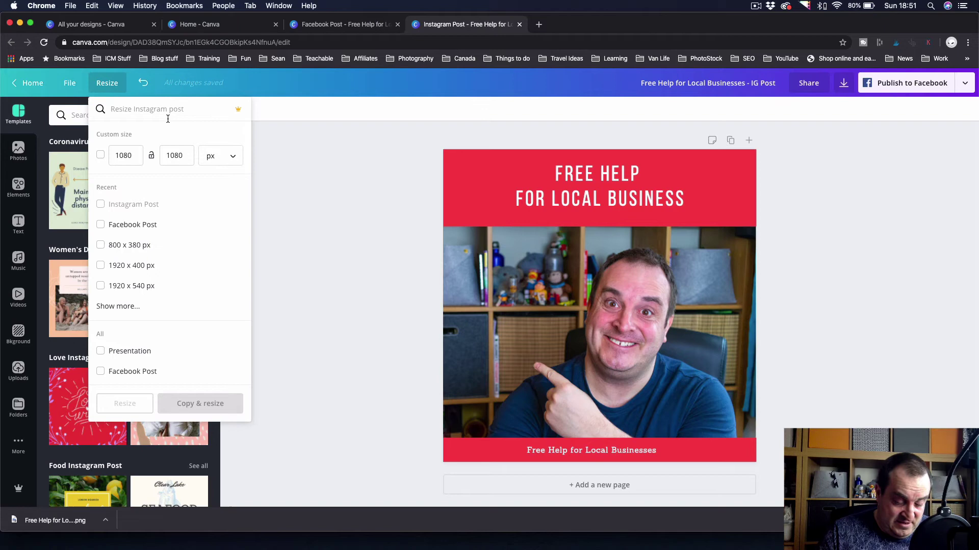
{"action": "type", "text": "twit"}
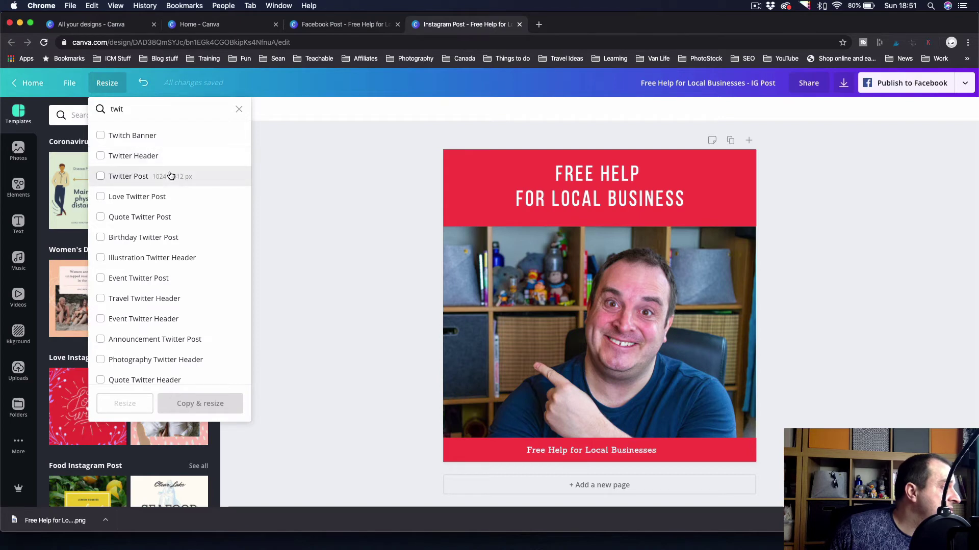
{"action": "left_click", "coordinate": [139, 176]}
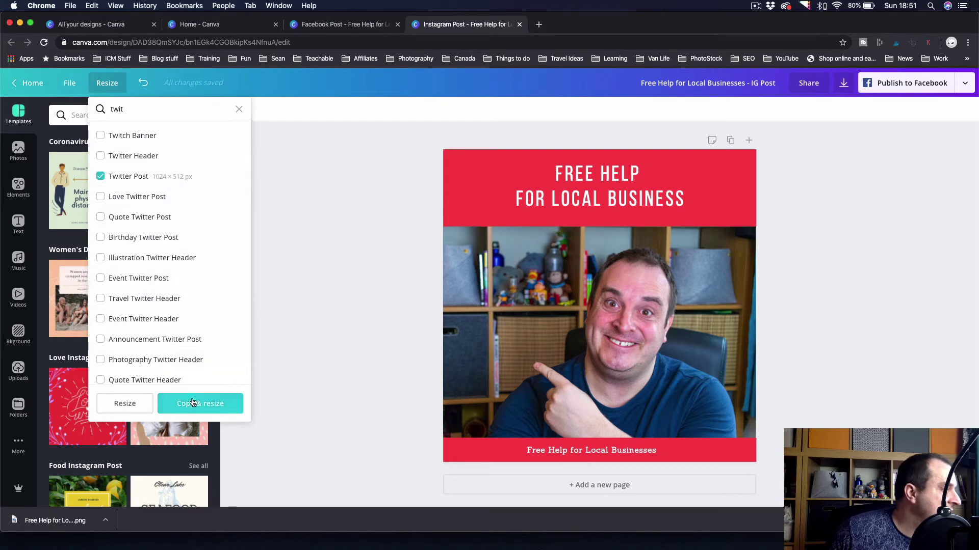
{"action": "left_click", "coordinate": [192, 406]}
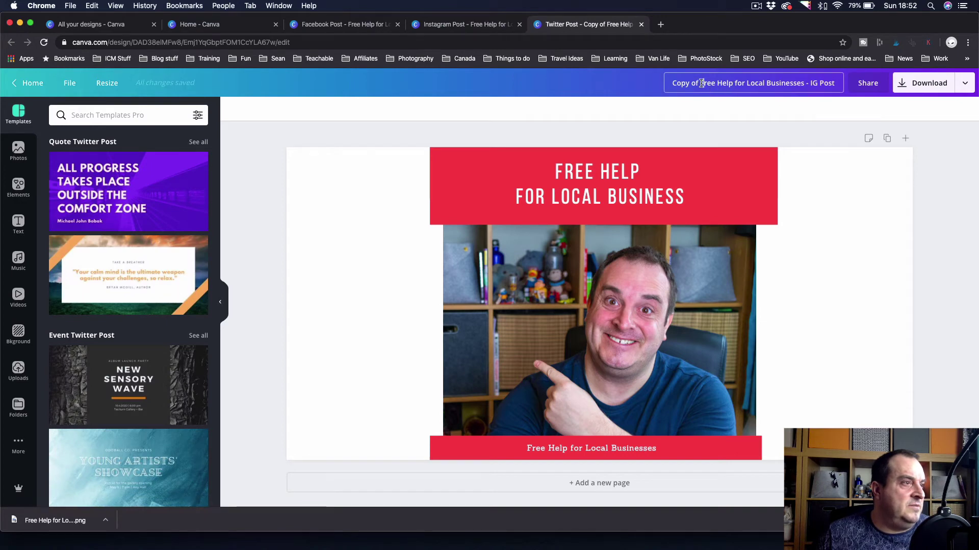
Rename the copy to 'Free Help for Local Businesses - Twitter Post'.
{"action": "left_click_drag", "start_coordinate": [702, 83], "coordinate": [614, 81]}
{"action": "key", "text": "BackSpace"}
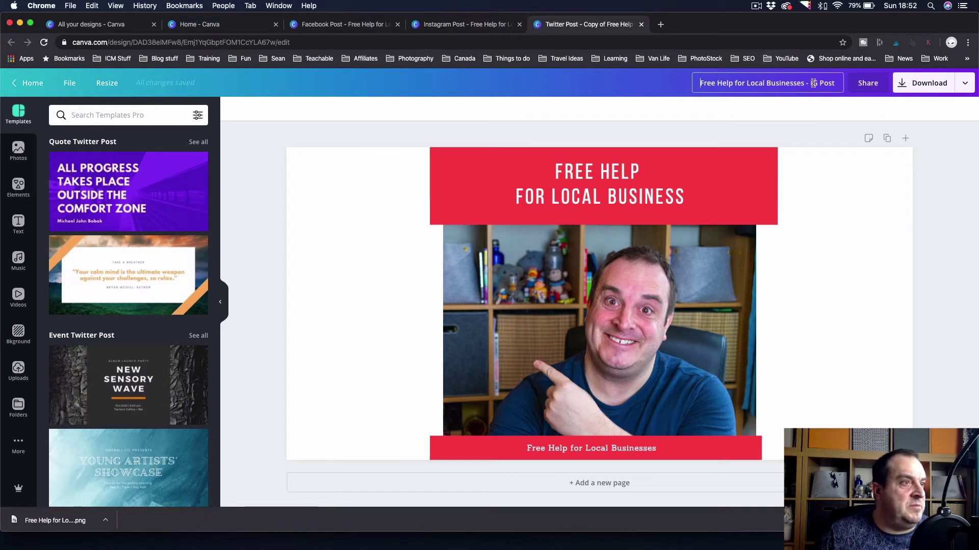
{"action": "left_click_drag", "start_coordinate": [812, 83], "coordinate": [817, 83]}
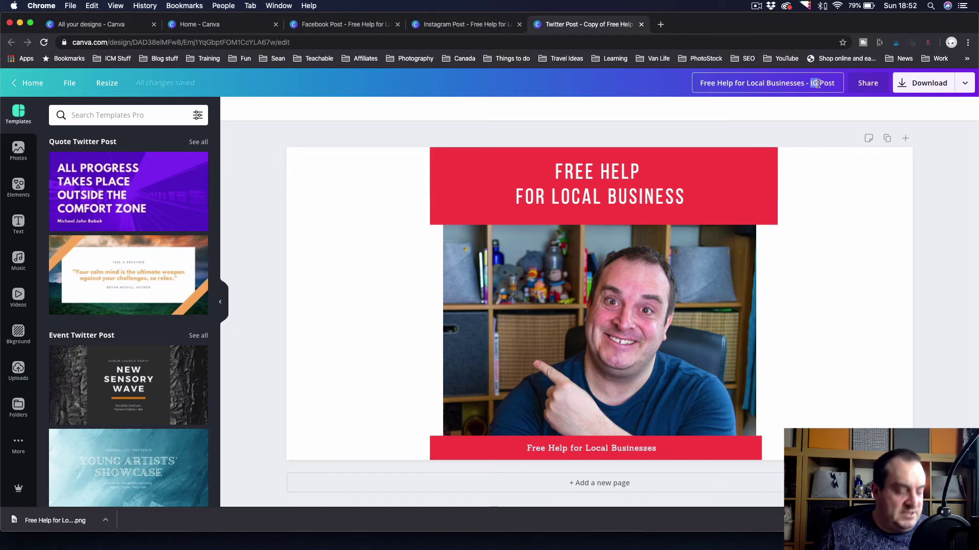
{"action": "type", "text": "Twitter"}
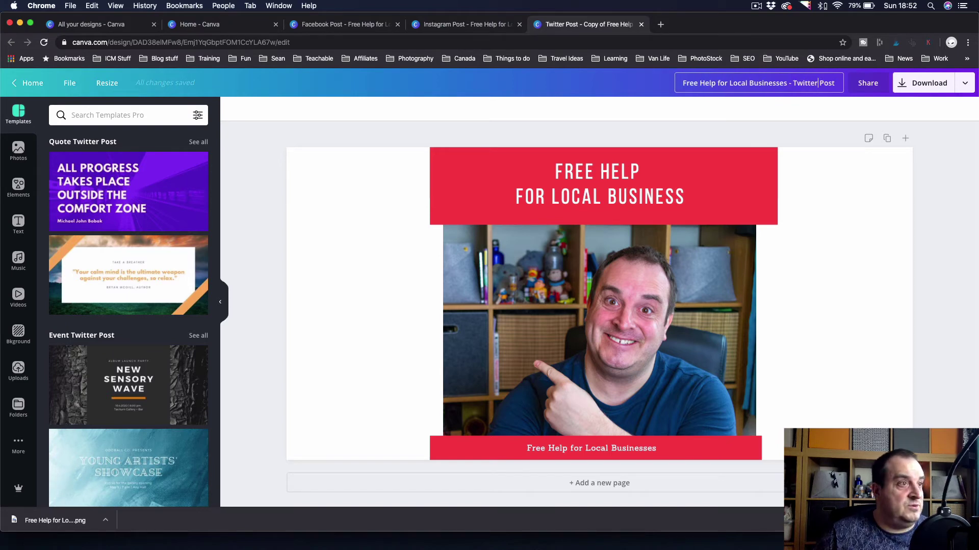
Stretch the top red banner across the full page width.
{"action": "left_click", "coordinate": [643, 185]}
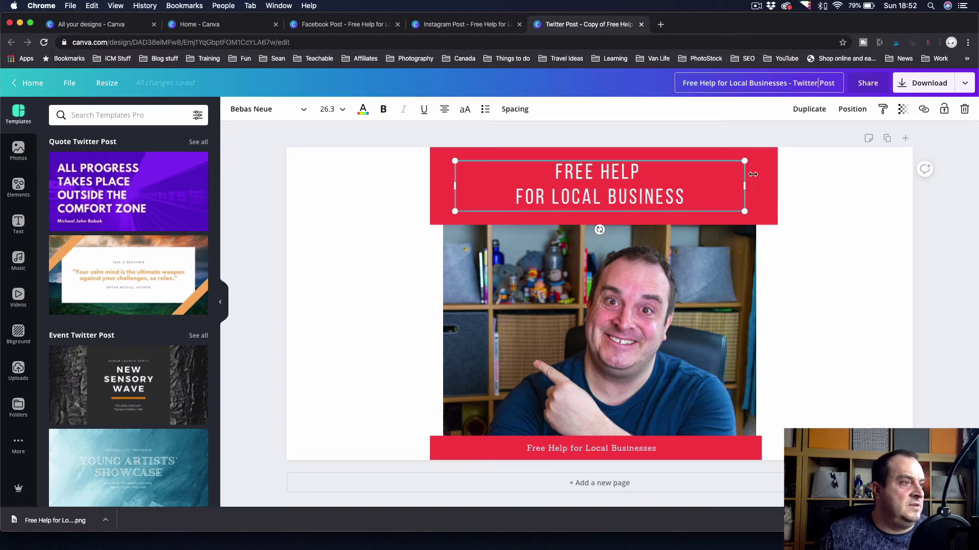
{"action": "left_click", "coordinate": [769, 176]}
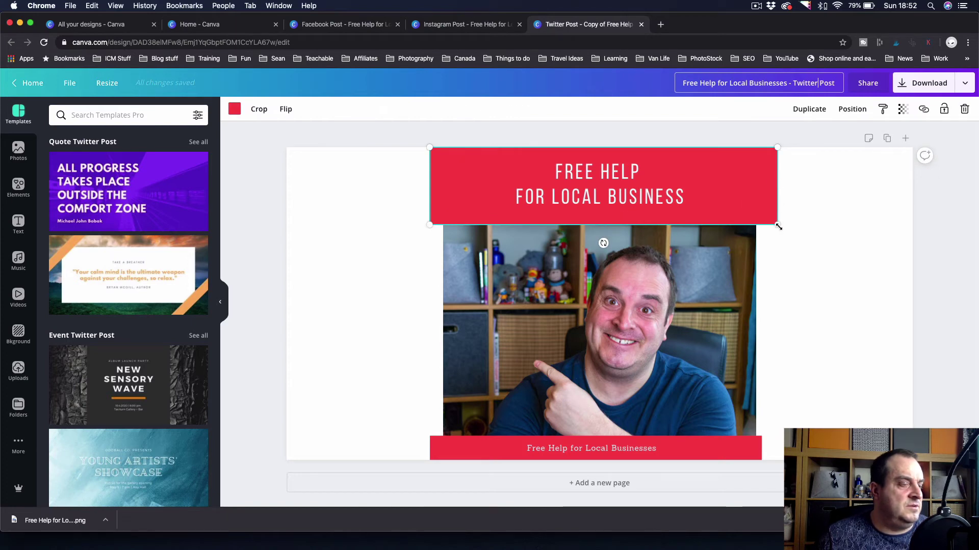
{"action": "left_click_drag", "start_coordinate": [778, 226], "coordinate": [921, 257]}
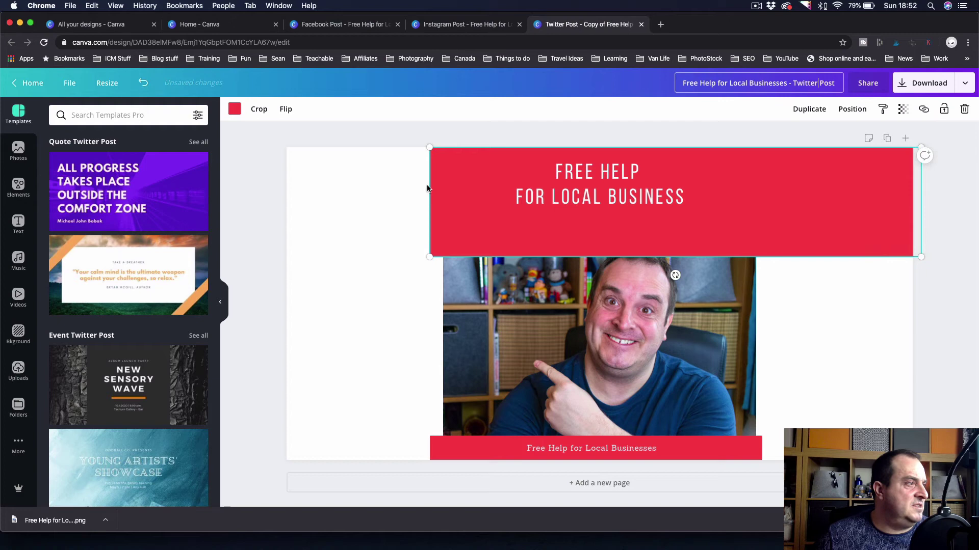
{"action": "left_click_drag", "start_coordinate": [429, 146], "coordinate": [259, 117]}
Enlarge the heading to size 53.6 across the banner and nudge it up.
{"action": "left_click", "coordinate": [611, 183]}
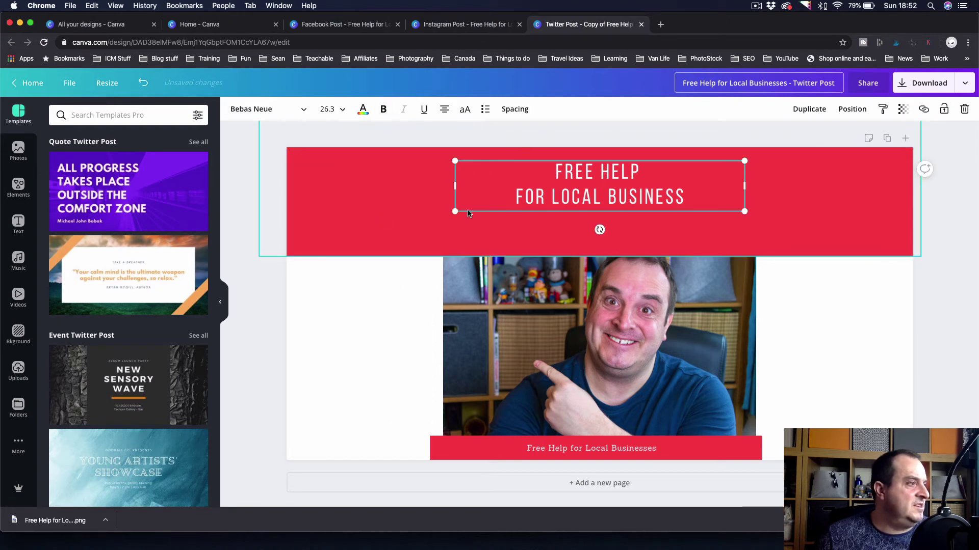
{"action": "left_click_drag", "start_coordinate": [455, 211], "coordinate": [300, 241]}
{"action": "left_click_drag", "start_coordinate": [745, 230], "coordinate": [885, 280]}
{"action": "mouse_move", "coordinate": [591, 191]}
{"action": "left_mouse_down"}
{"action": "mouse_move", "coordinate": [590, 176]}
{"action": "mouse_move", "coordinate": [588, 187]}
{"action": "left_mouse_up"}
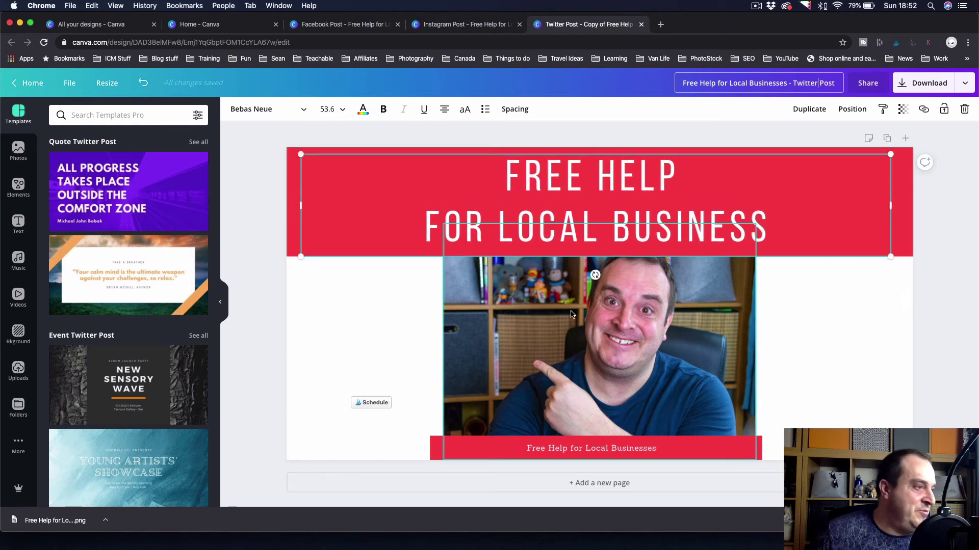
Resize the photo to span the full page width, ending just above the caption bar.
{"action": "left_click", "coordinate": [542, 339]}
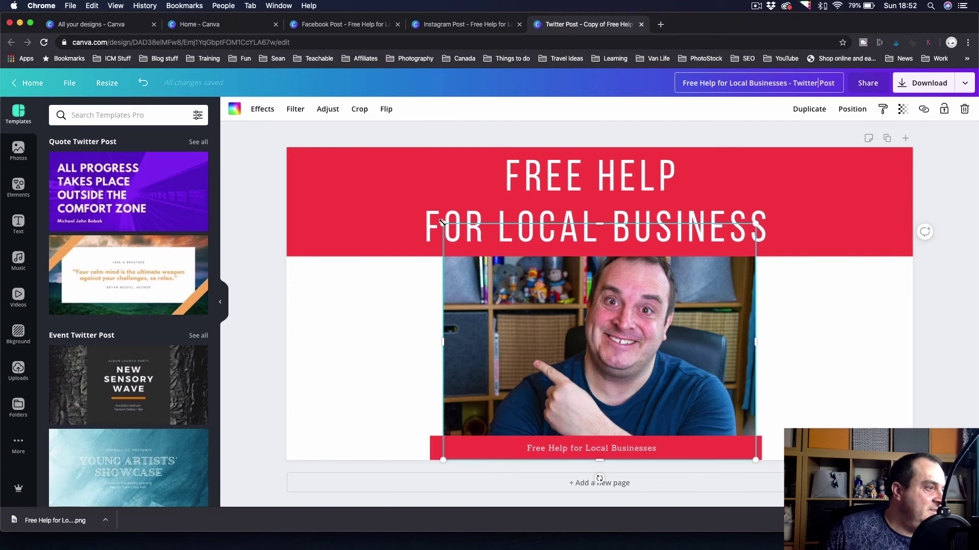
{"action": "left_click_drag", "start_coordinate": [443, 224], "coordinate": [172, 110]}
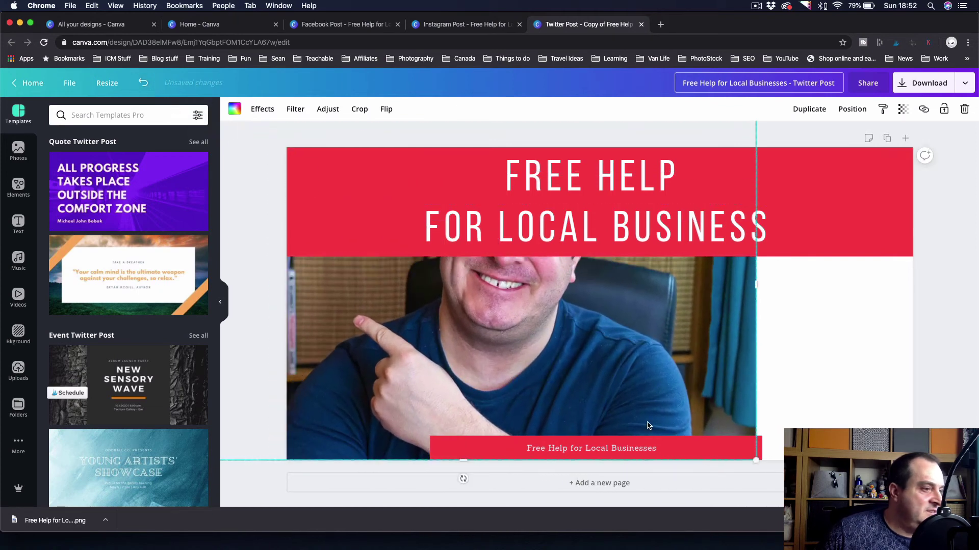
{"action": "left_click_drag", "start_coordinate": [756, 461], "coordinate": [971, 548]}
{"action": "left_click_drag", "start_coordinate": [767, 433], "coordinate": [767, 429]}
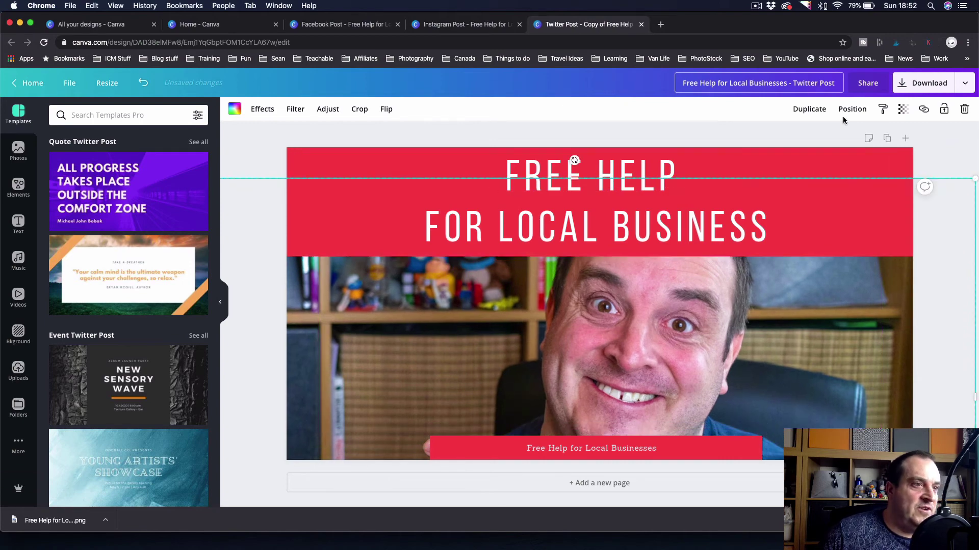
{"action": "left_click_drag", "start_coordinate": [972, 178], "coordinate": [844, 225]}
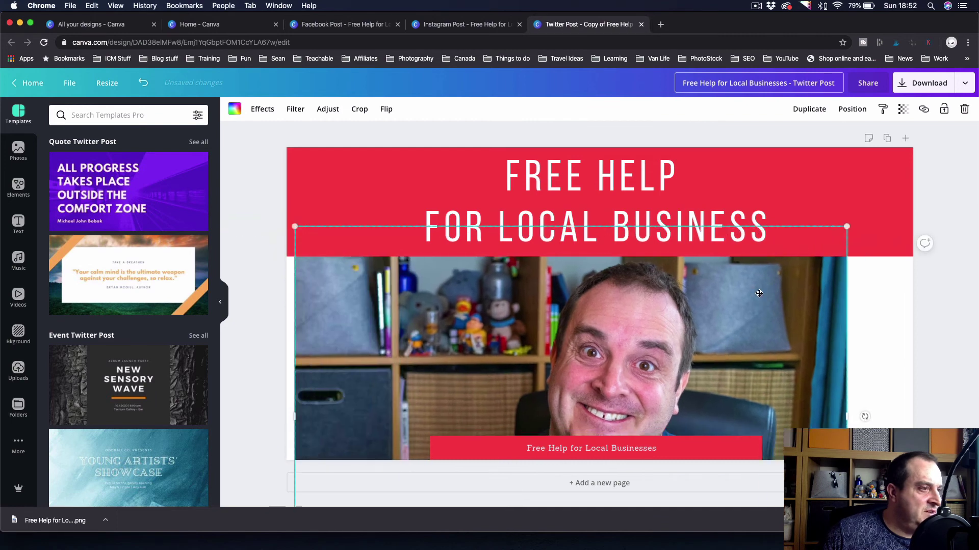
{"action": "mouse_move", "coordinate": [723, 270]}
{"action": "left_mouse_down"}
{"action": "mouse_move", "coordinate": [790, 270]}
{"action": "mouse_move", "coordinate": [725, 267]}
{"action": "left_mouse_up"}
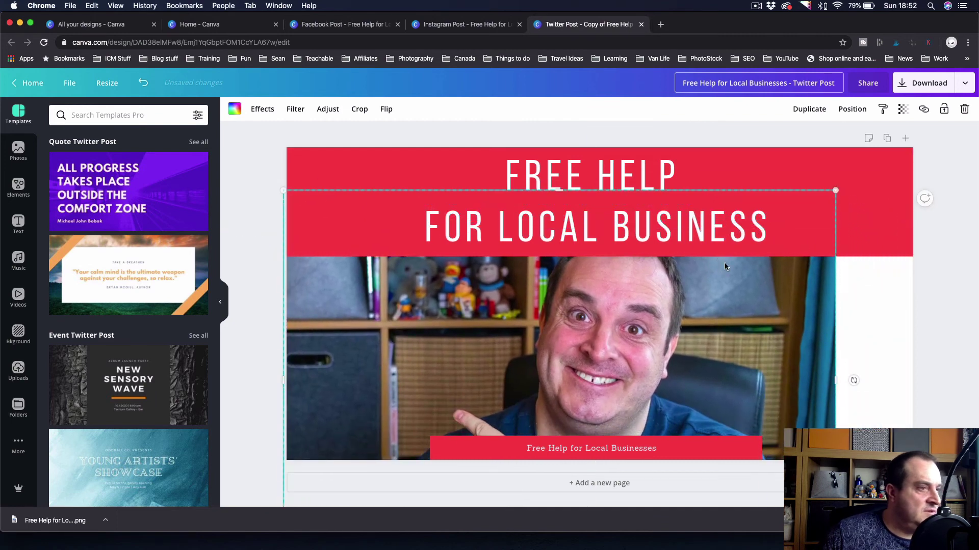
{"action": "left_click_drag", "start_coordinate": [837, 191], "coordinate": [920, 223]}
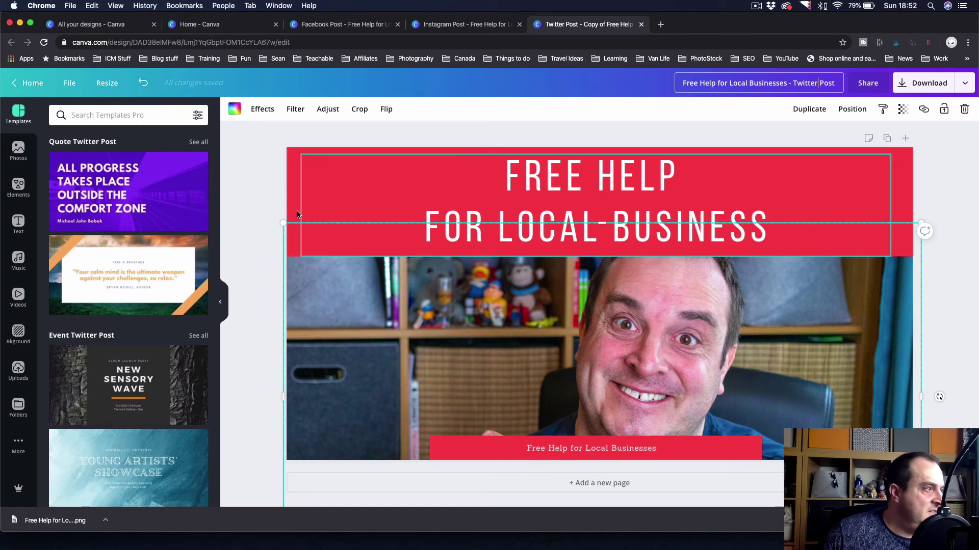
{"action": "scroll", "coordinate": [303, 310], "scroll_direction": "down", "scroll_amount": 3}
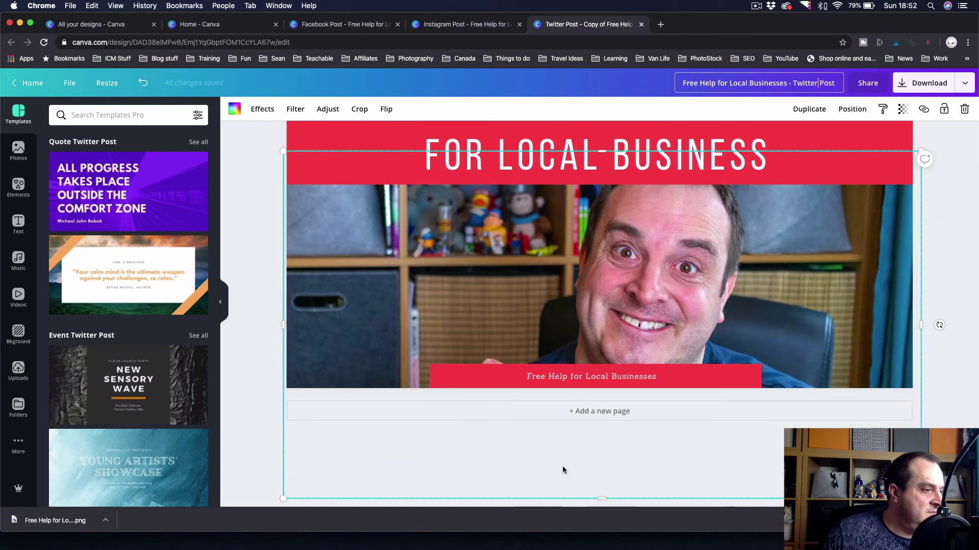
{"action": "left_click_drag", "start_coordinate": [599, 496], "coordinate": [612, 458]}
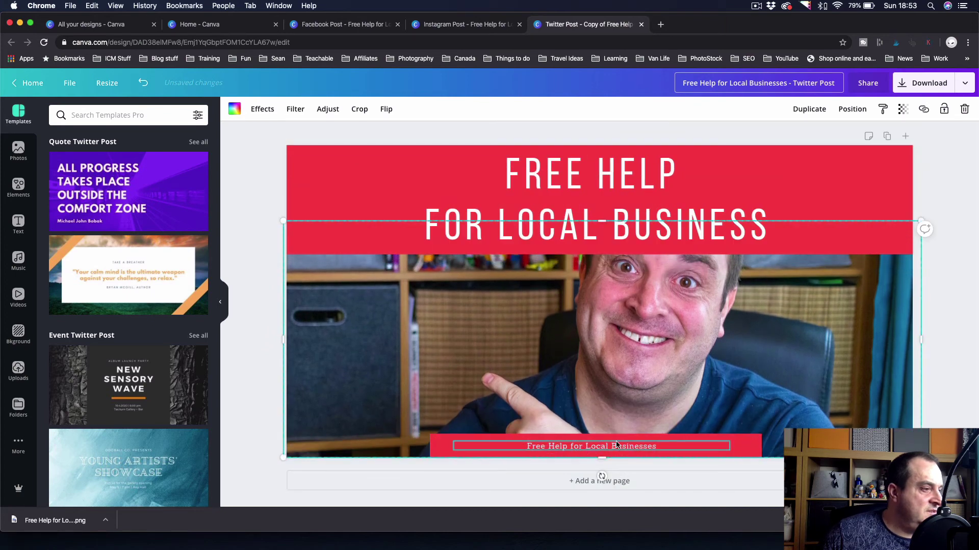
Widen the bottom red bar to both page edges.
{"action": "left_click", "coordinate": [656, 447]}
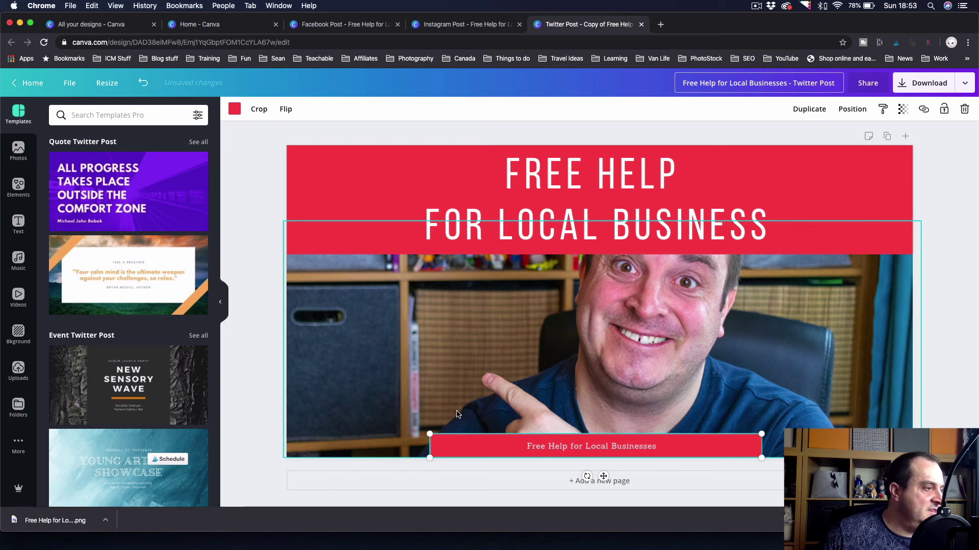
{"action": "left_click_drag", "start_coordinate": [429, 434], "coordinate": [270, 423]}
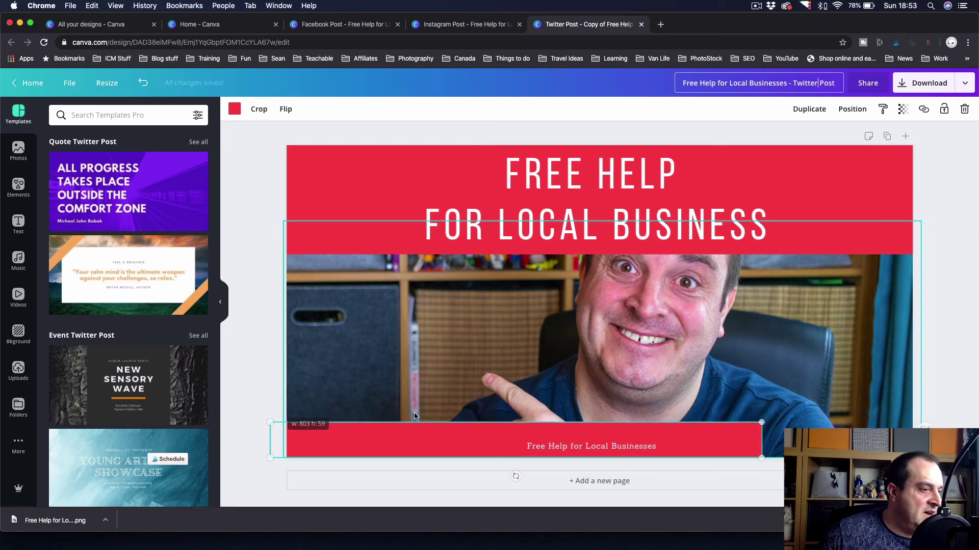
{"action": "left_click_drag", "start_coordinate": [761, 423], "coordinate": [912, 411]}
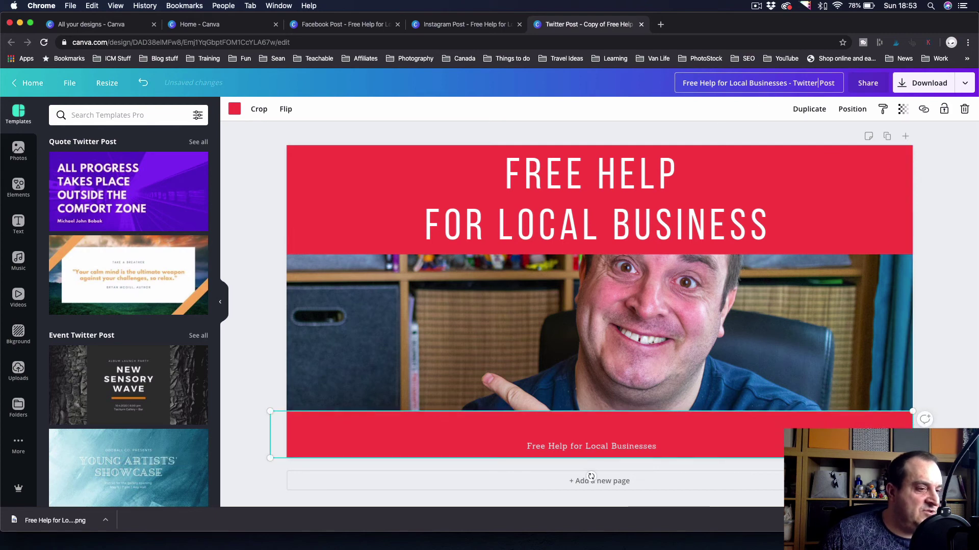
Enlarge the 'Free Help for Local Businesses' caption to 18.3 and centre it on the bar.
{"action": "left_click", "coordinate": [594, 450]}
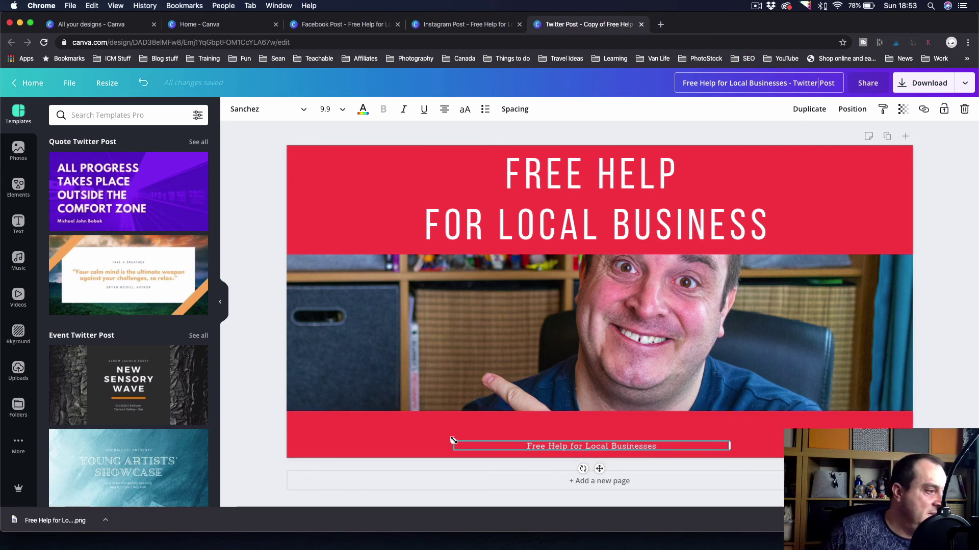
{"action": "left_click_drag", "start_coordinate": [453, 441], "coordinate": [222, 344]}
{"action": "left_click_drag", "start_coordinate": [715, 442], "coordinate": [792, 436]}
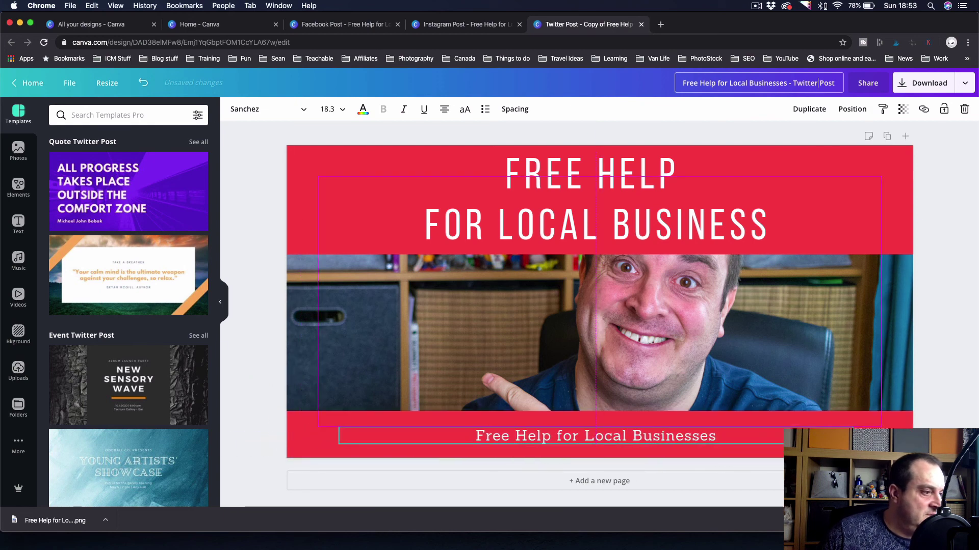
{"action": "key", "text": "Return"}
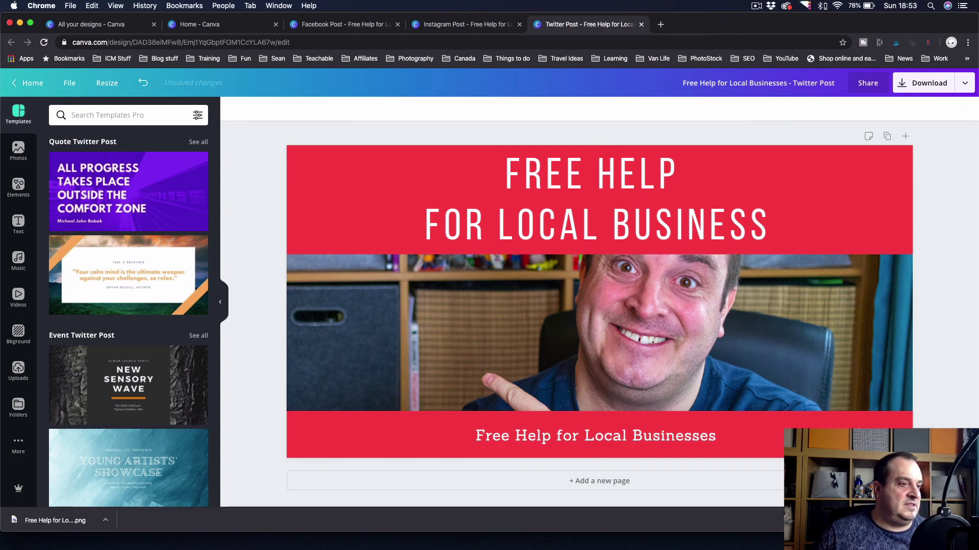